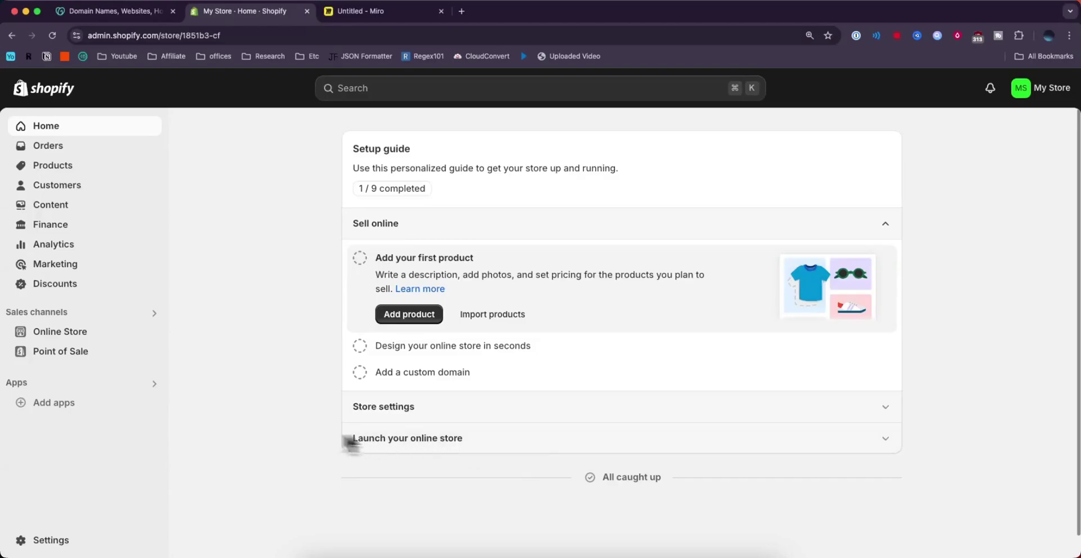
Step: Open Settings > Domains in Shopify and start connecting an existing domain
click(22, 543)
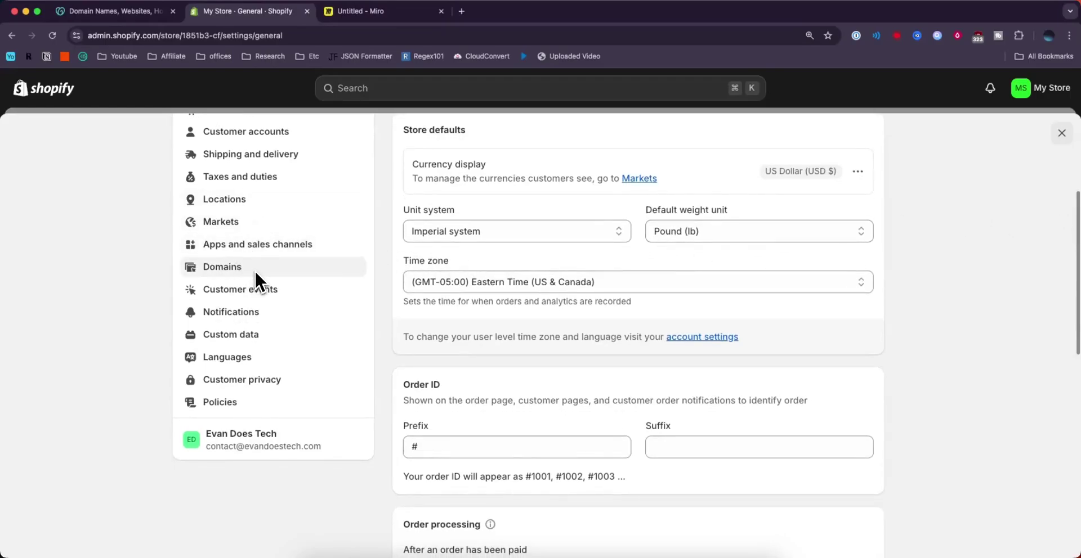
click(254, 269)
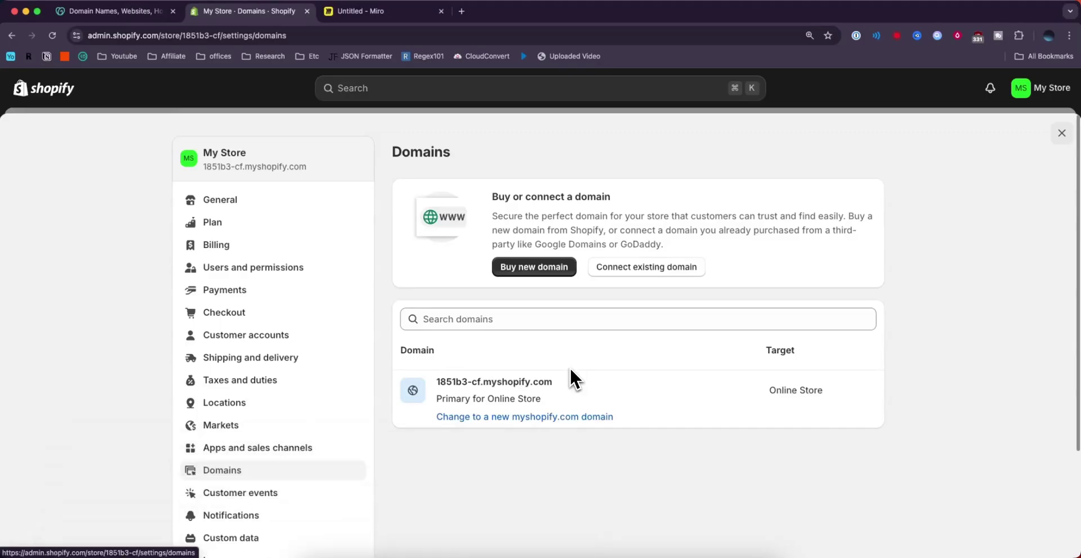
click(685, 269)
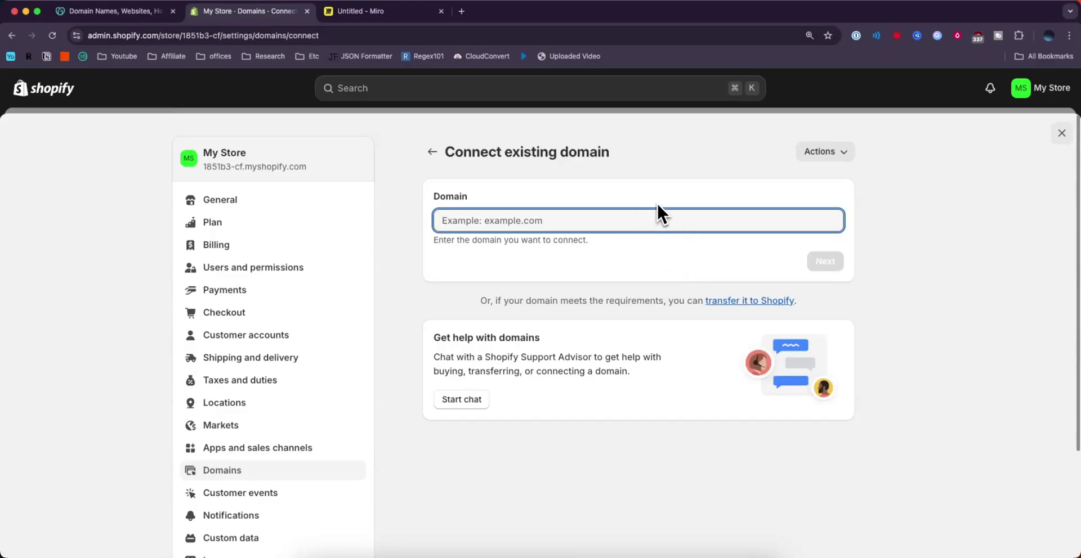
Step: In GoDaddy, go from My Products to the domain's DNS records and copy the domain name
key(ctrl+shift+Tab)
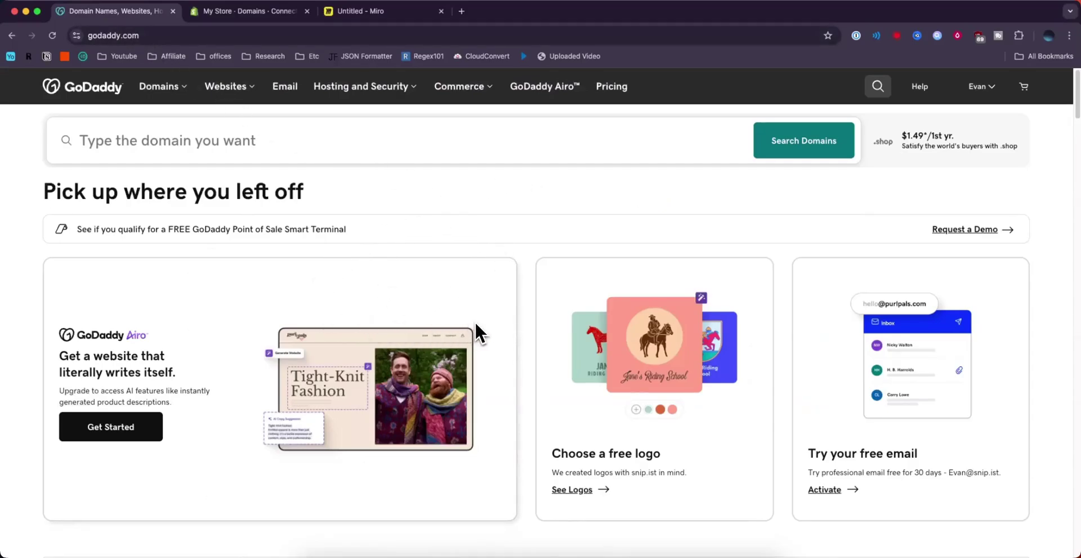
click(982, 89)
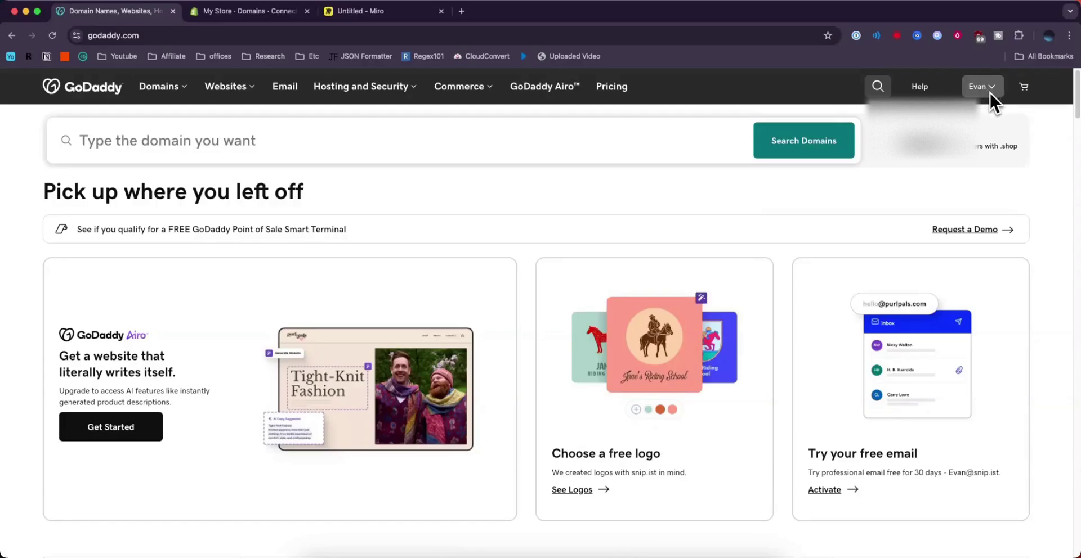
click(990, 91)
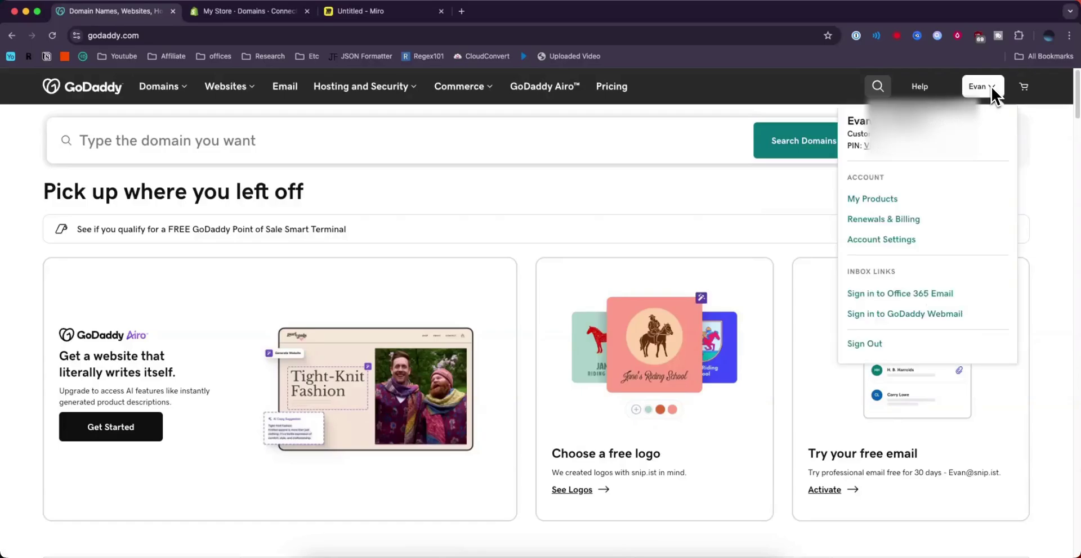
click(891, 201)
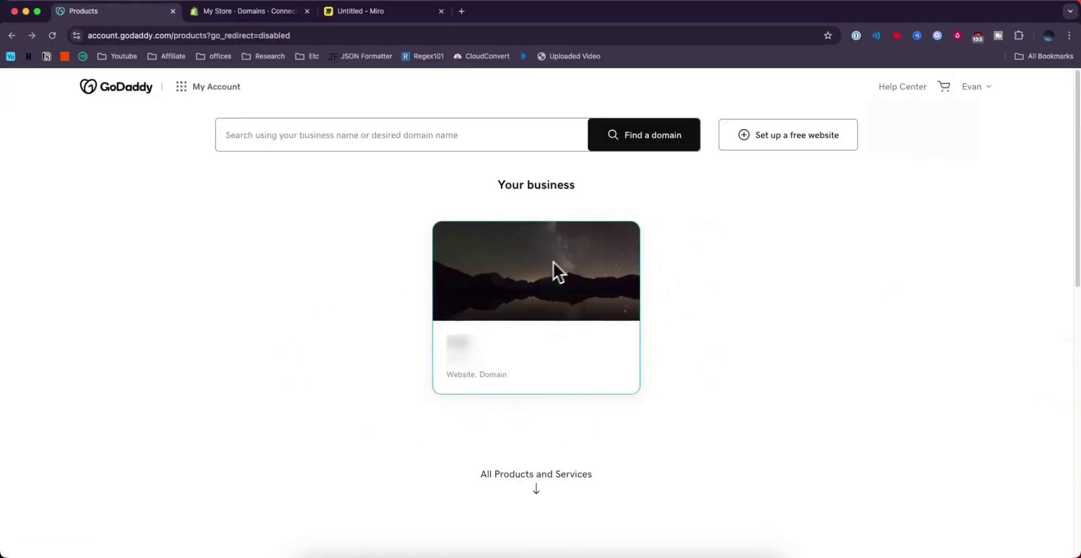
click(580, 276)
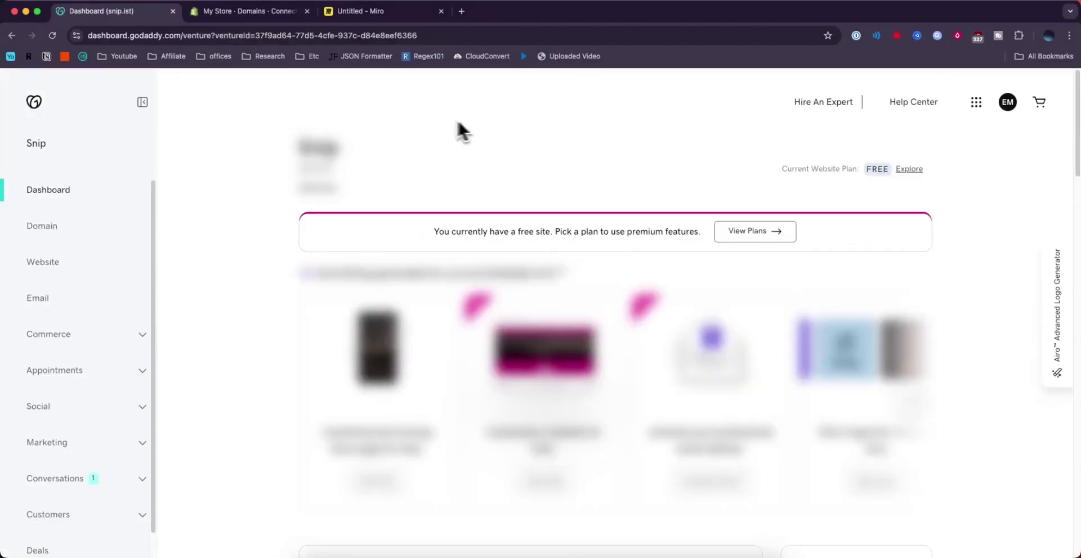
click(88, 240)
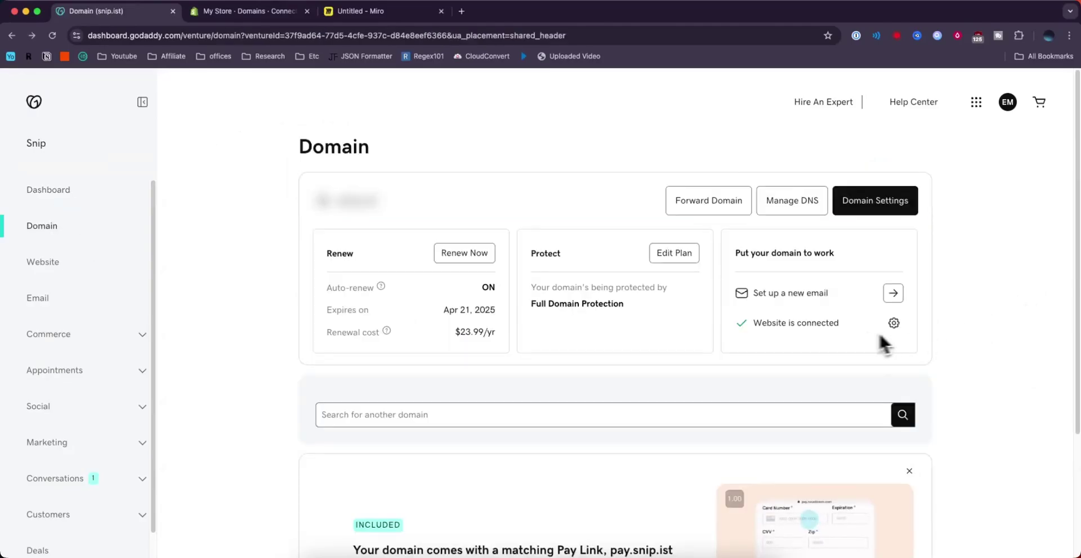
click(808, 211)
triple_click(316, 178)
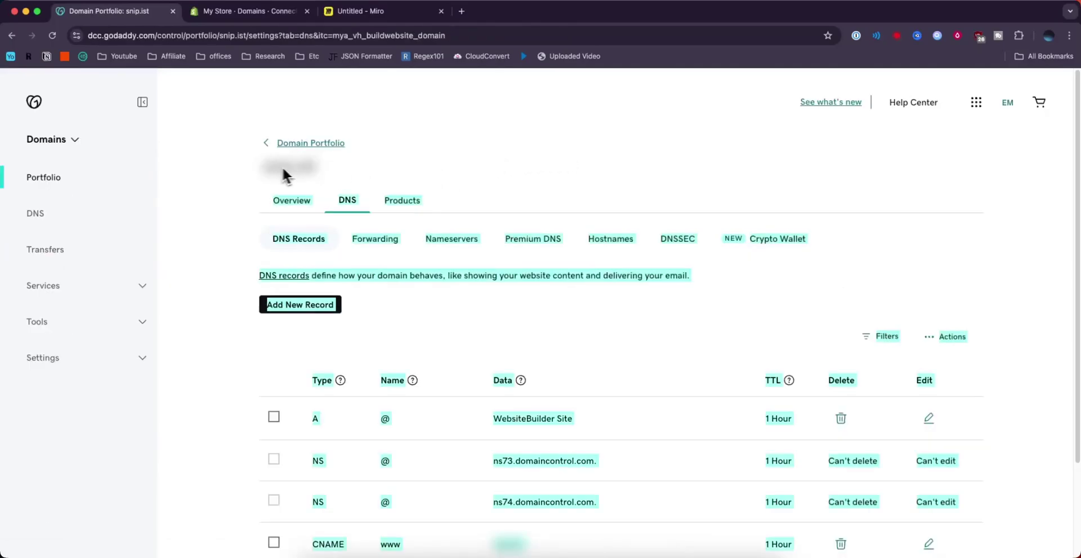
click(358, 177)
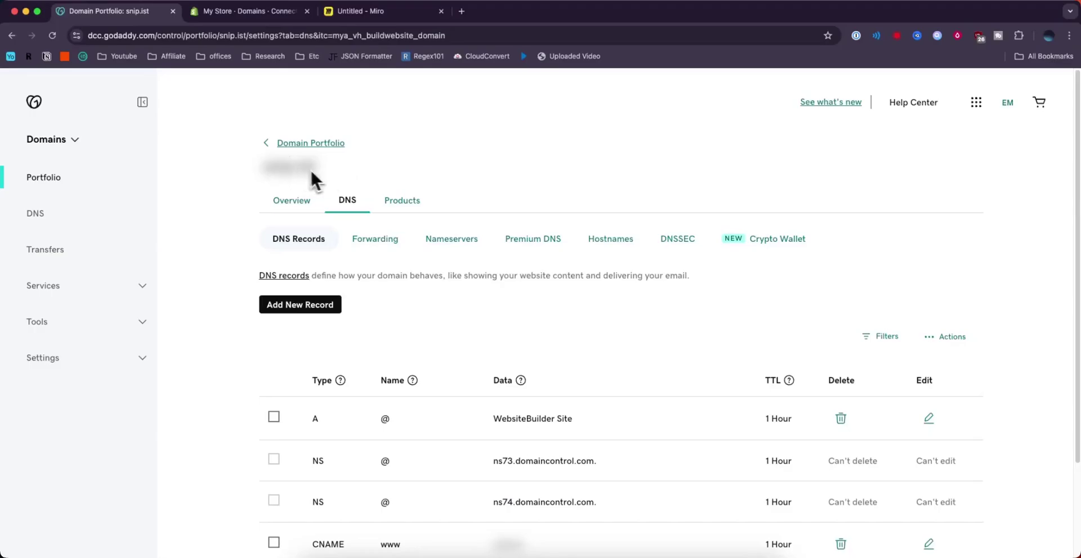
Step: Paste the GoDaddy domain into Shopify's Domain field and submit it with Next
click(248, 11)
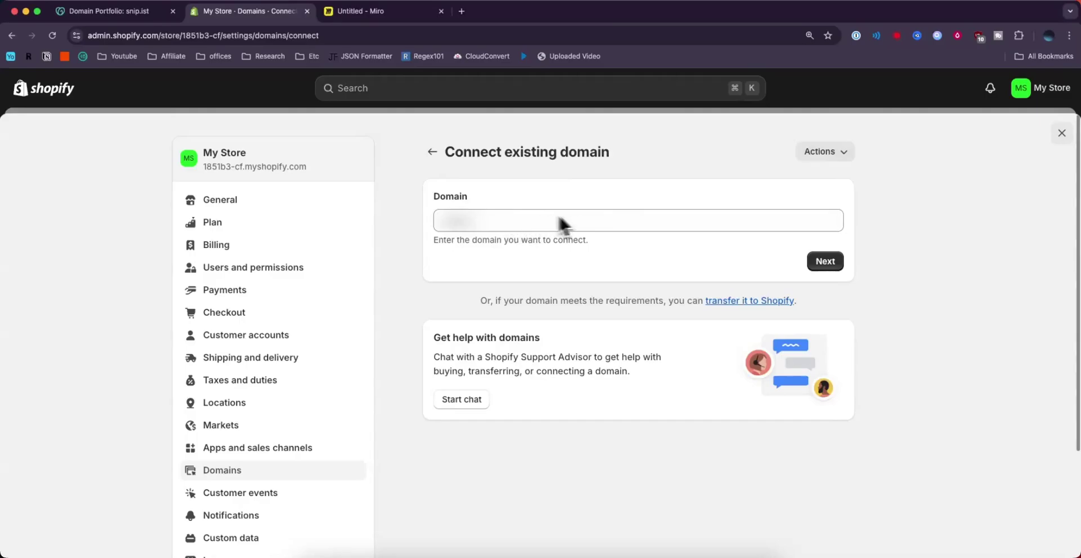
click(833, 264)
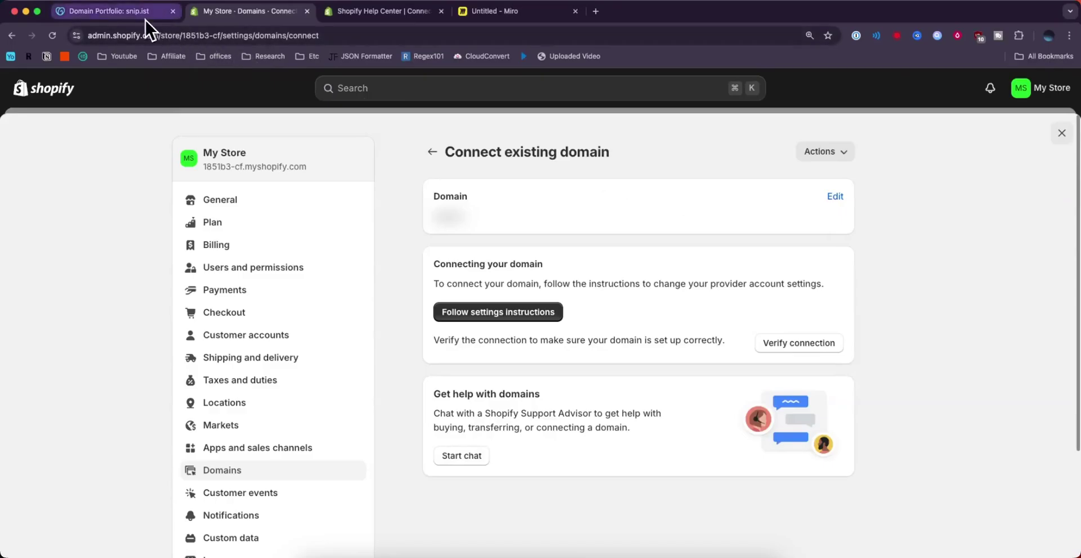
Step: Delete the www and _domainconnect CNAME records from GoDaddy's DNS list
click(127, 15)
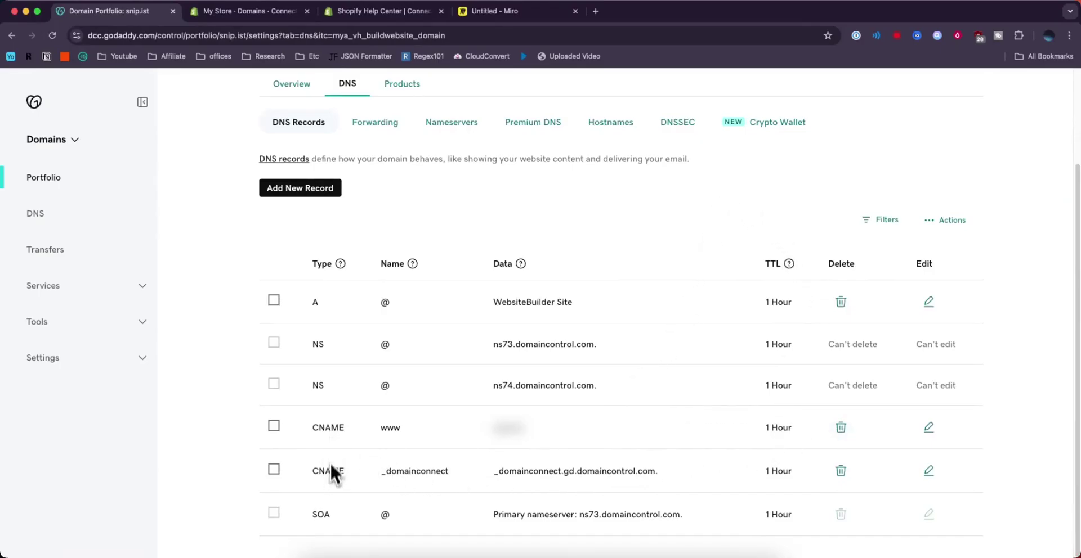
click(840, 429)
click(251, 338)
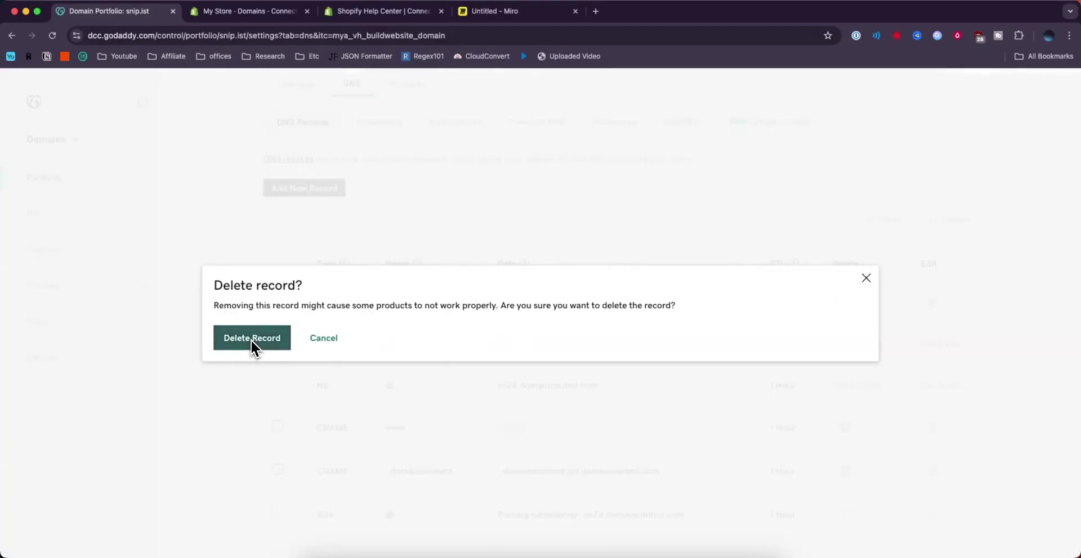
click(254, 367)
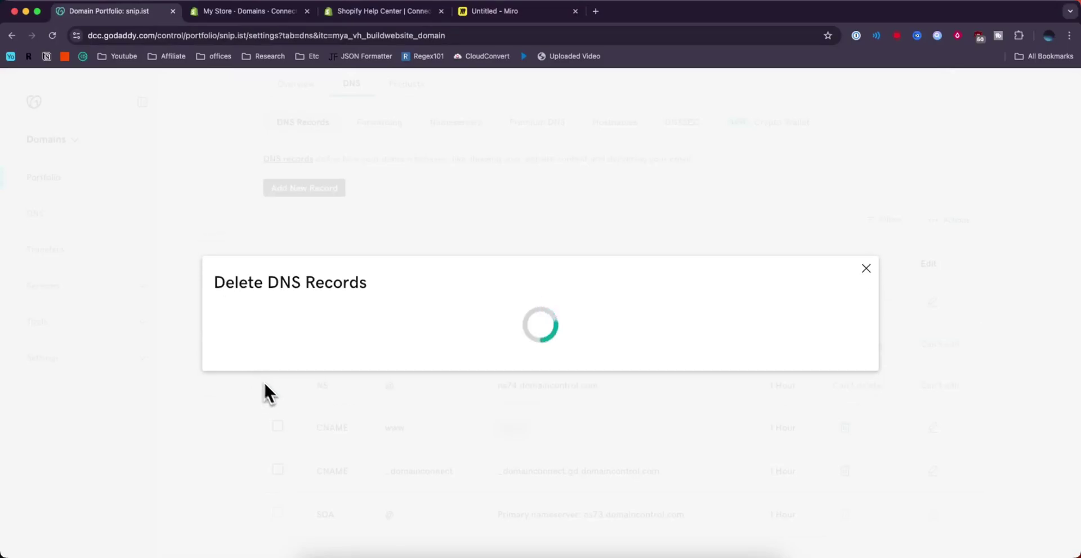
click(839, 470)
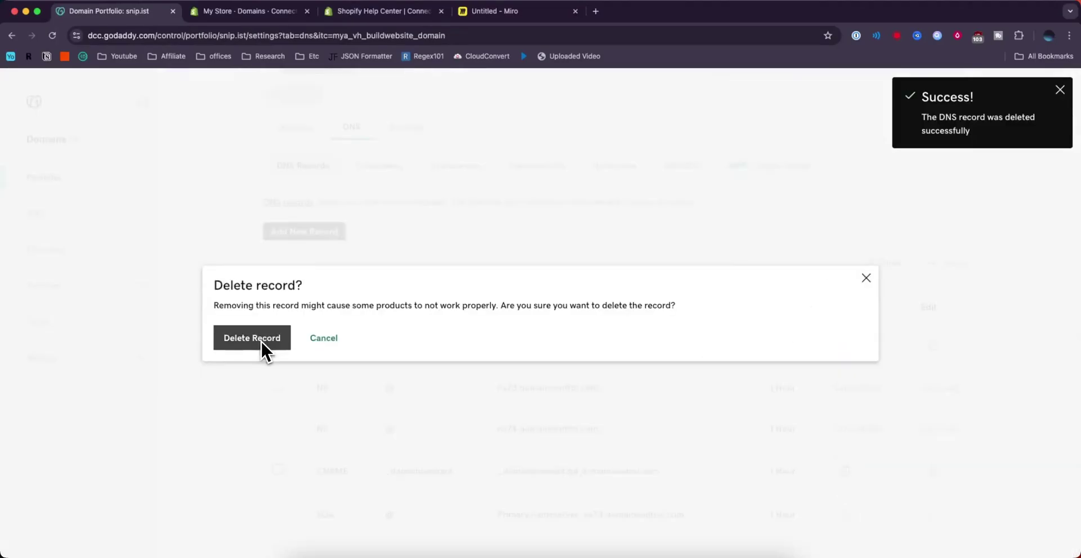
click(260, 340)
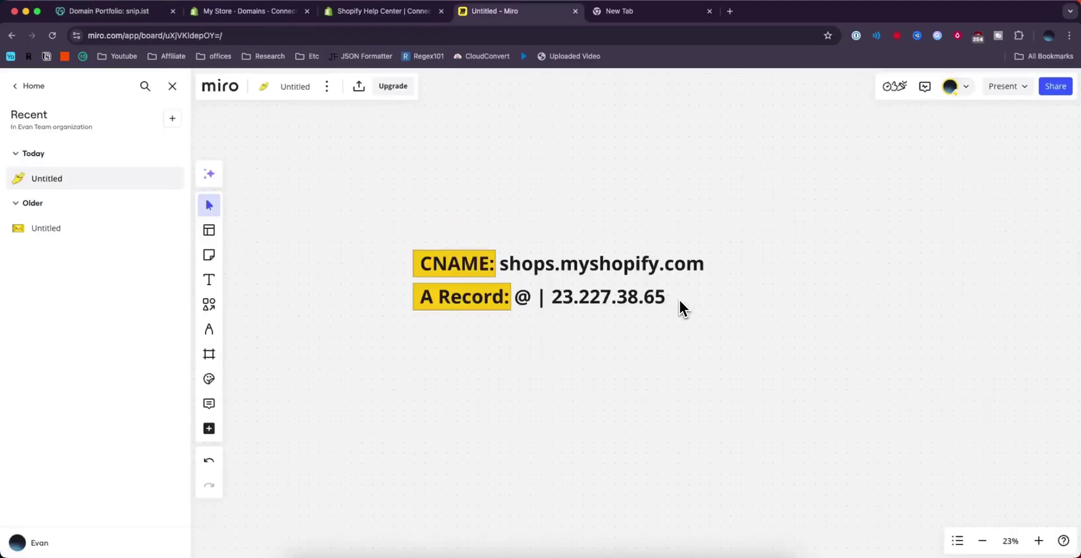
Step: Copy Shopify's IP 23.227.38.65 and save it as the root @ A record value
double_click(664, 302)
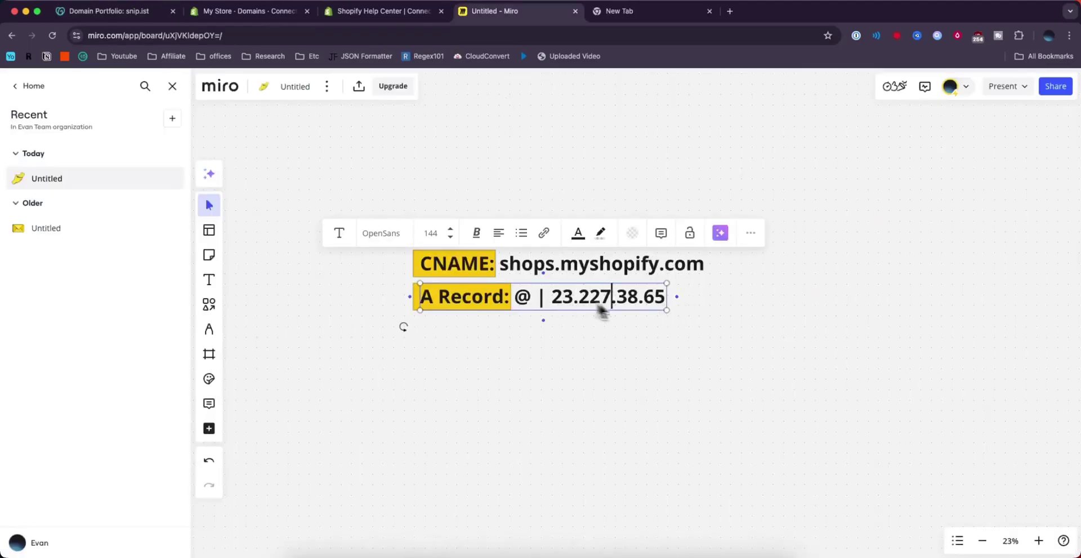
drag(555, 297, 676, 304)
key(super+c)
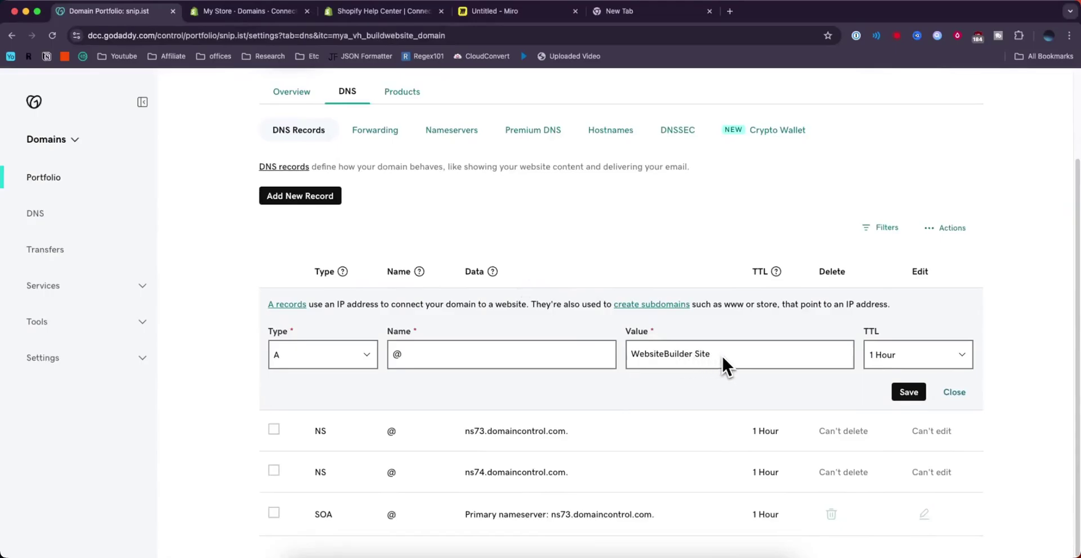
drag(721, 355, 608, 350)
key(BackSpace)
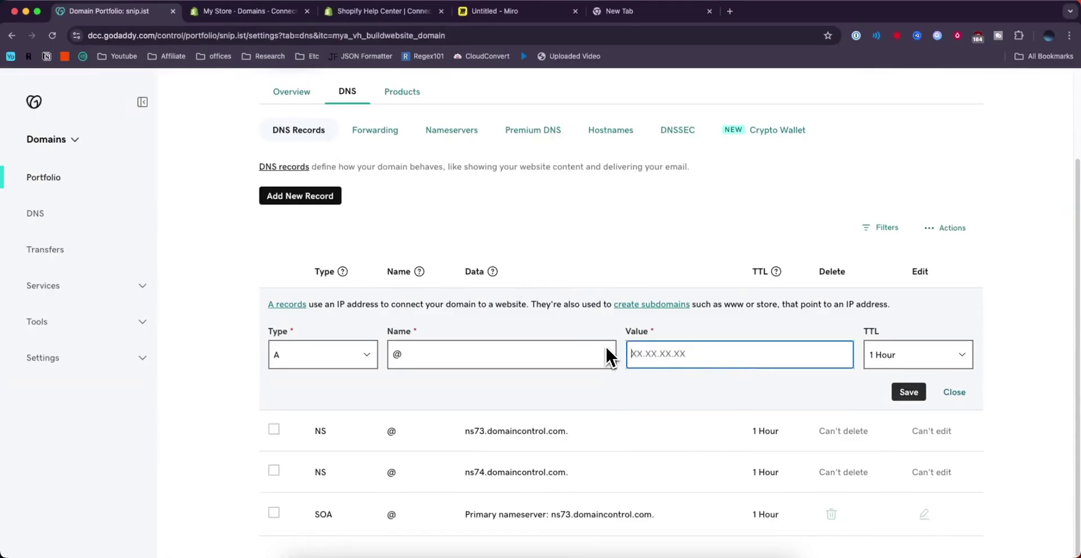
key(super+v)
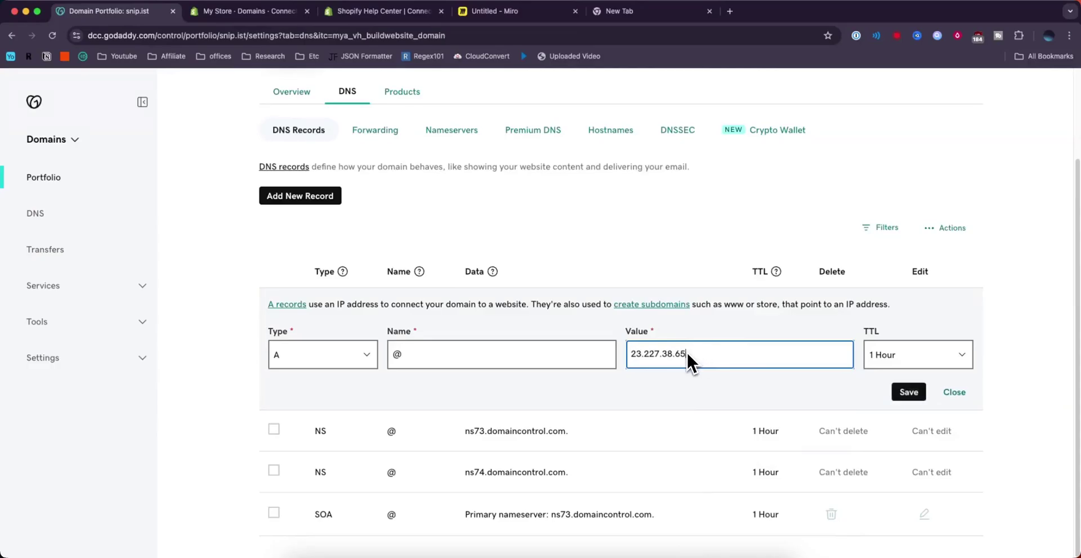
click(907, 392)
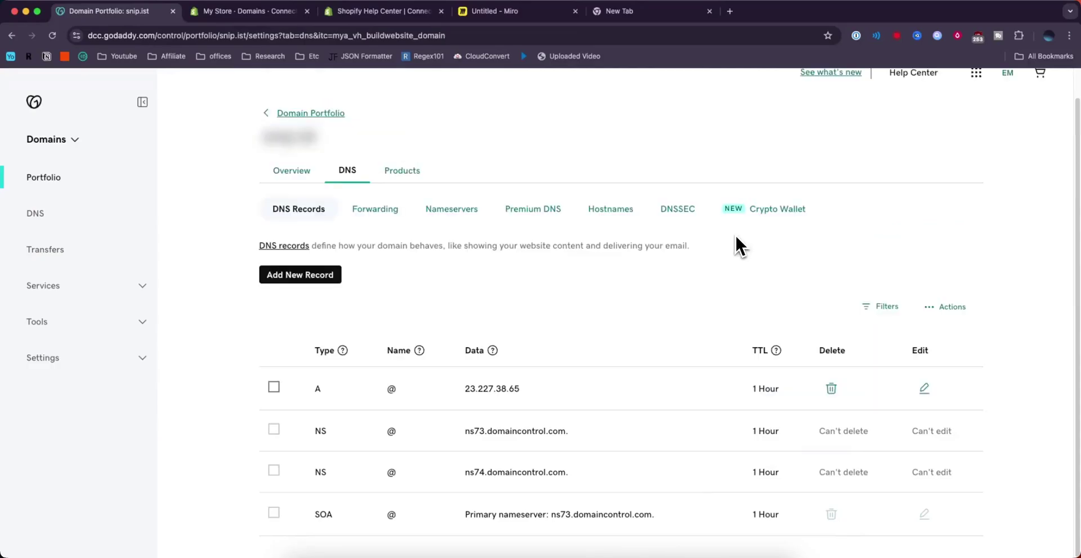
click(323, 278)
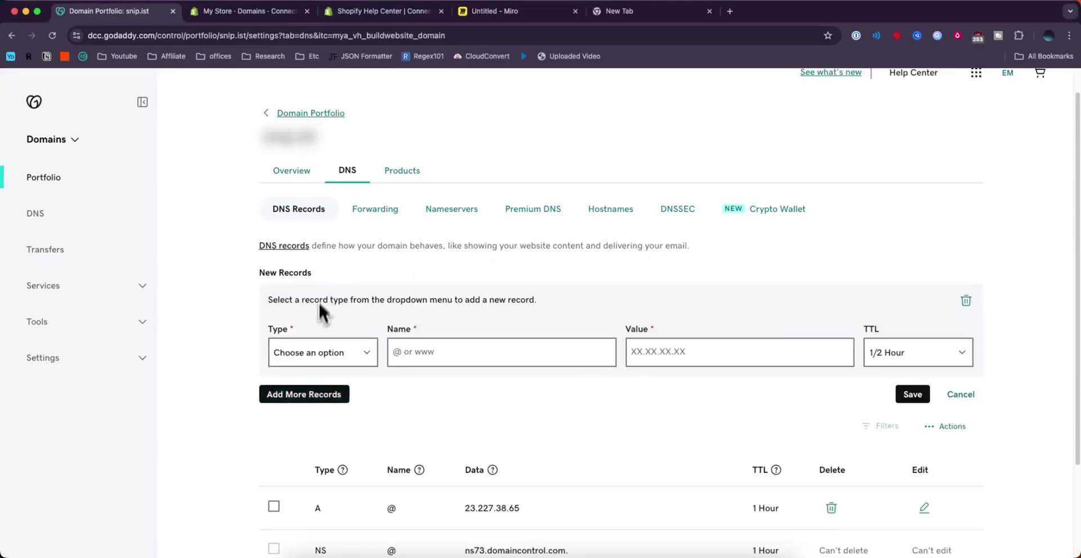
click(346, 359)
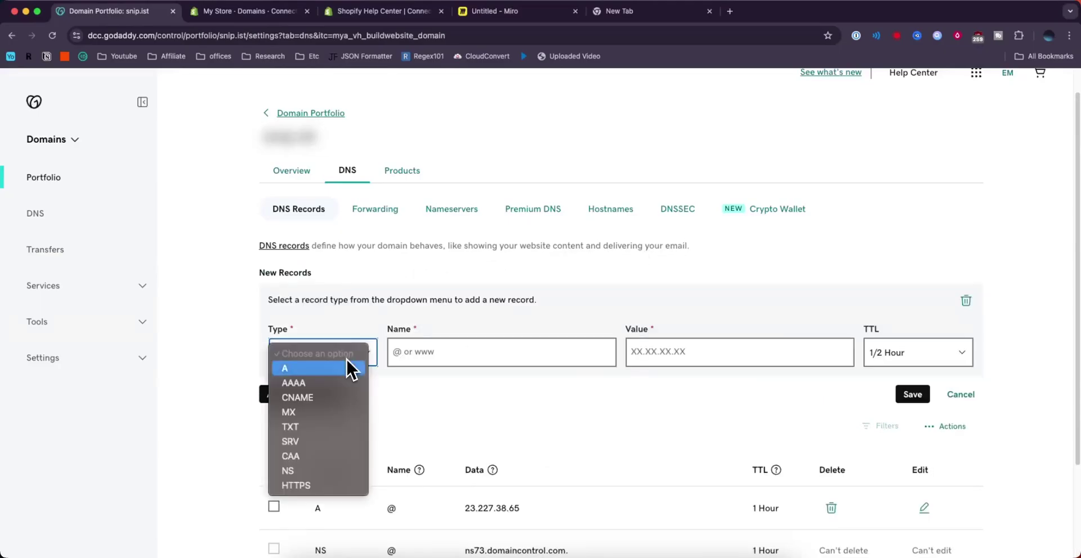
click(321, 398)
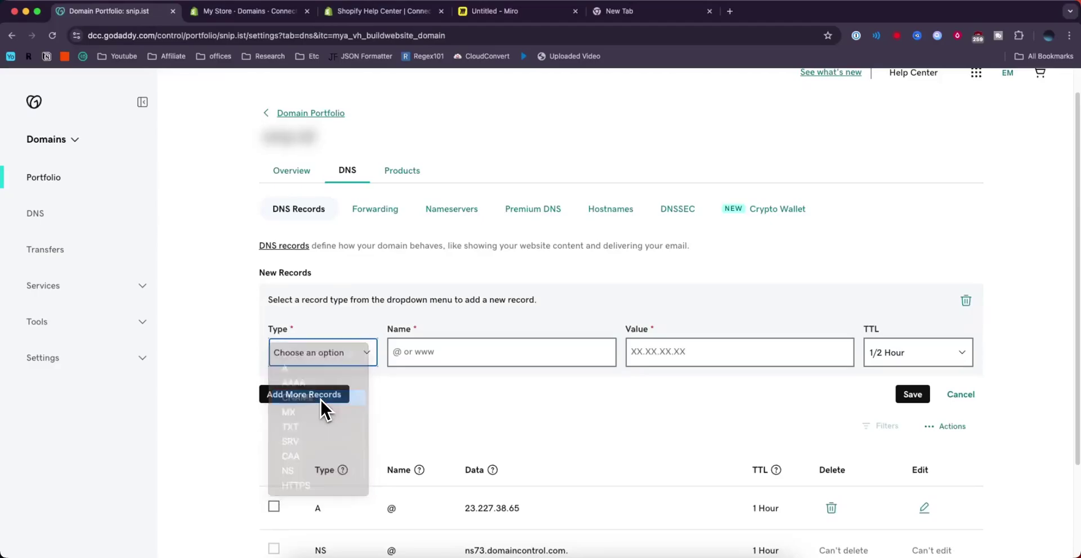
click(434, 352)
text(www)
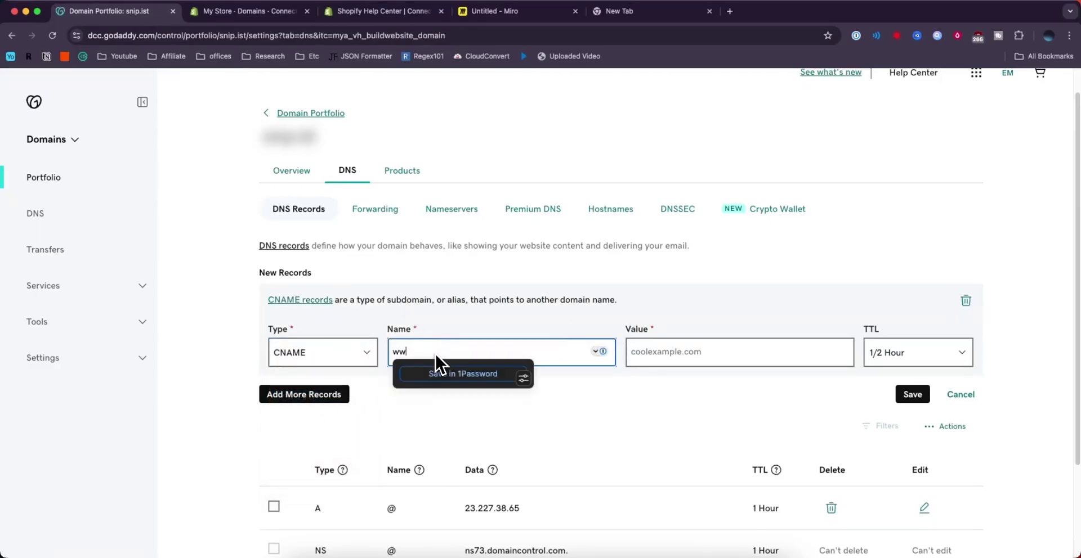
click(695, 356)
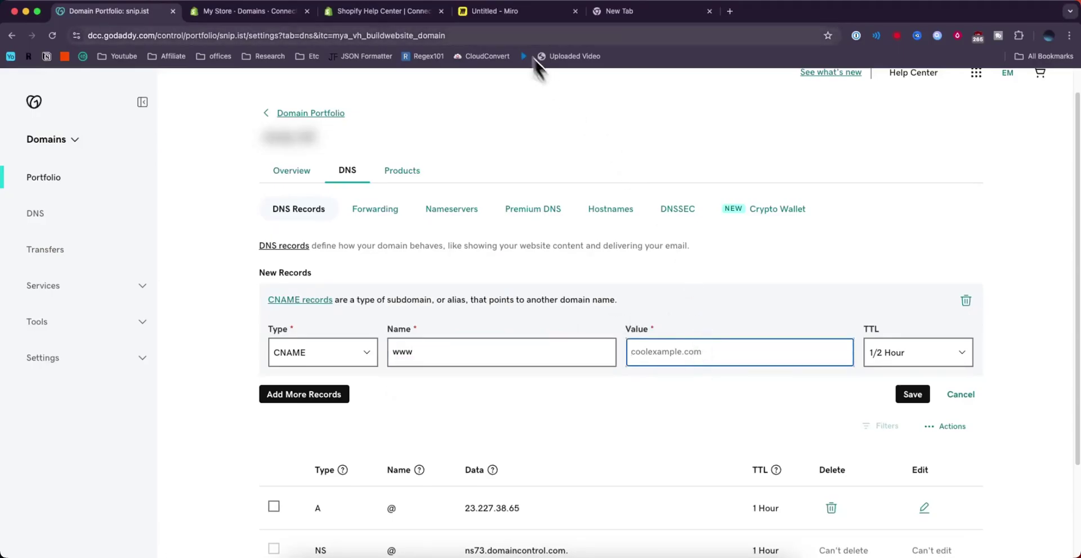
Step: Copy shops.myshopify.com from the Miro notes and paste it as the CNAME value
click(507, 12)
click(640, 264)
double_click(509, 263)
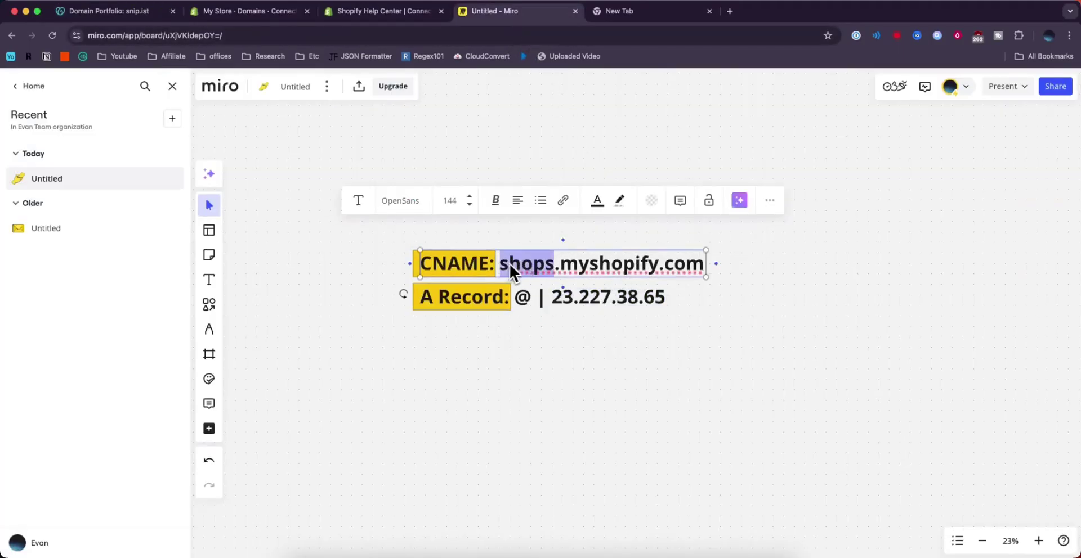
click(501, 265)
drag(501, 264, 712, 274)
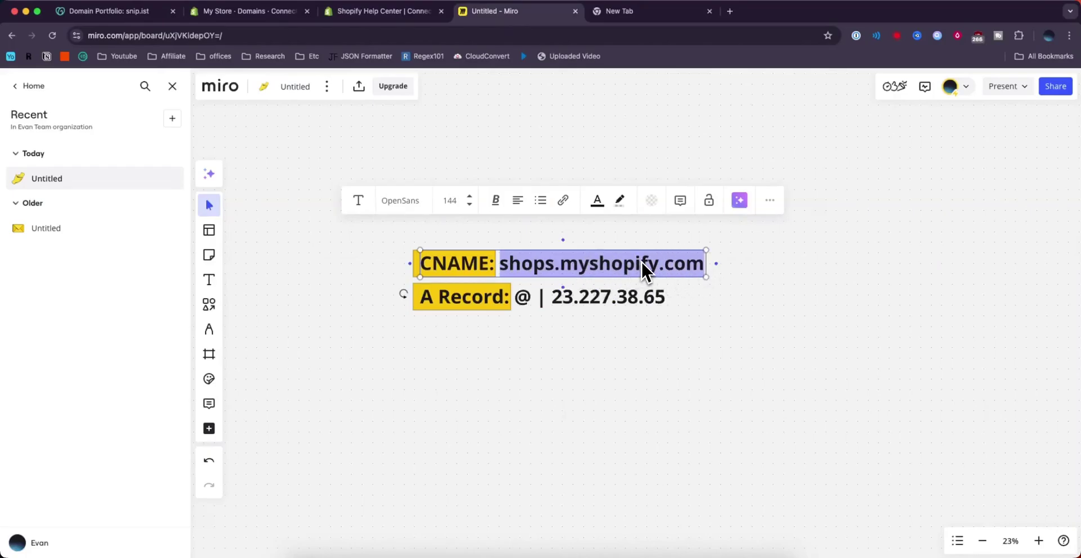
key(super+c)
click(121, 12)
click(685, 352)
key(super+v)
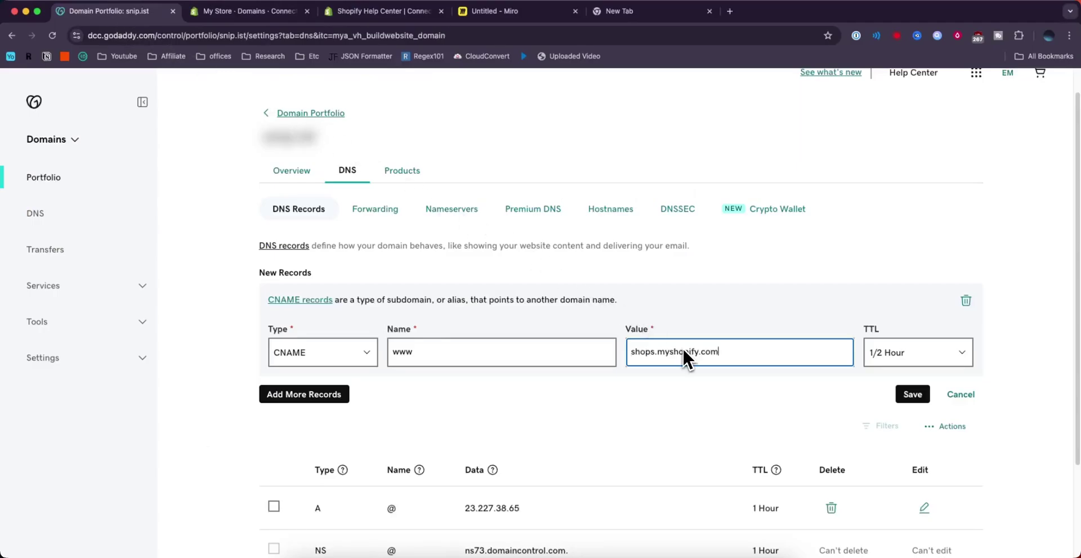
Step: Set the CNAME TTL to 1 Hour, save it, and continue to verify
click(904, 352)
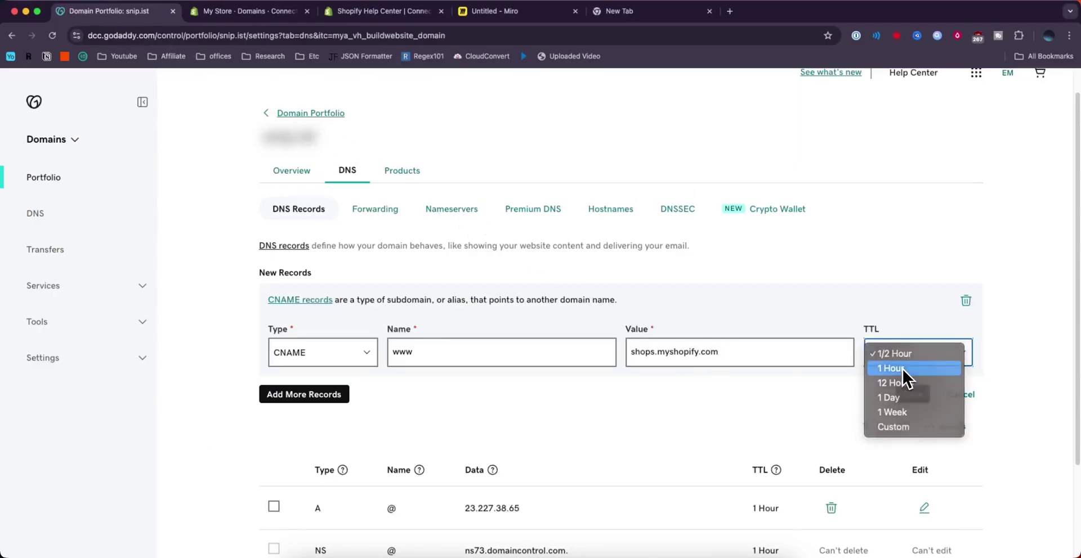
click(904, 368)
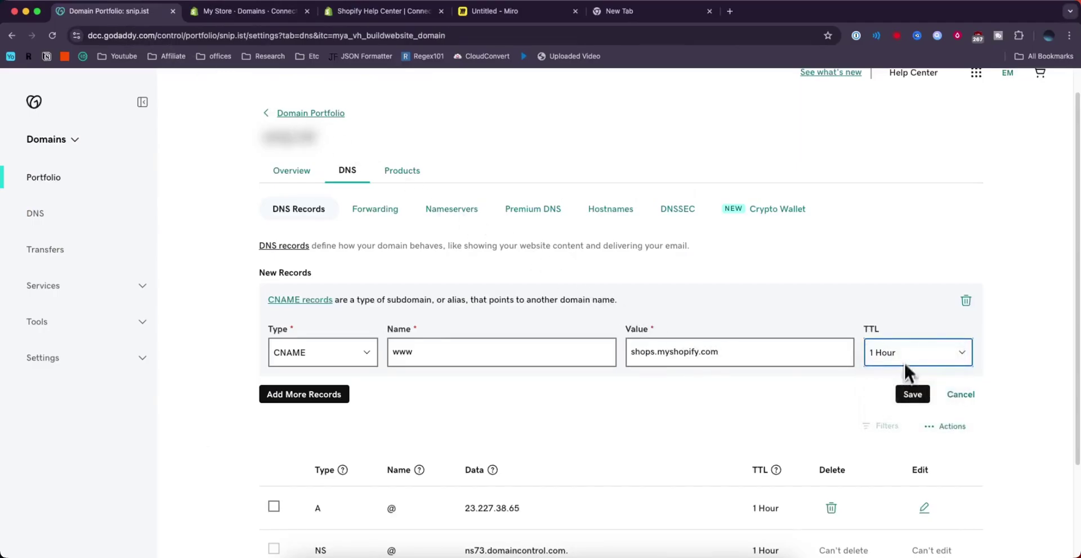
click(917, 398)
click(222, 364)
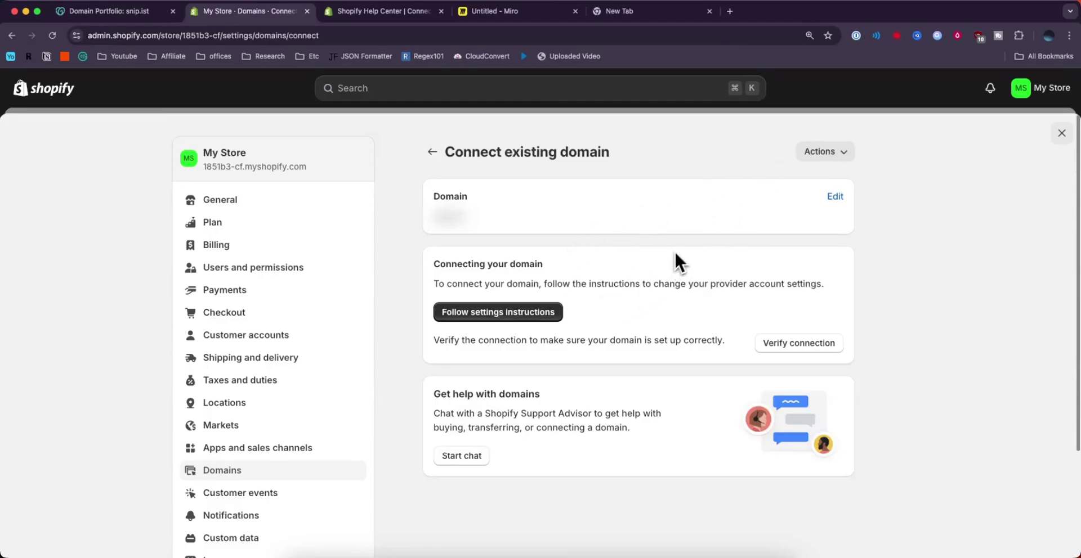
Step: Verify the connection in Shopify, check the current IP 76.223.105.230, then return to GoDaddy
click(815, 346)
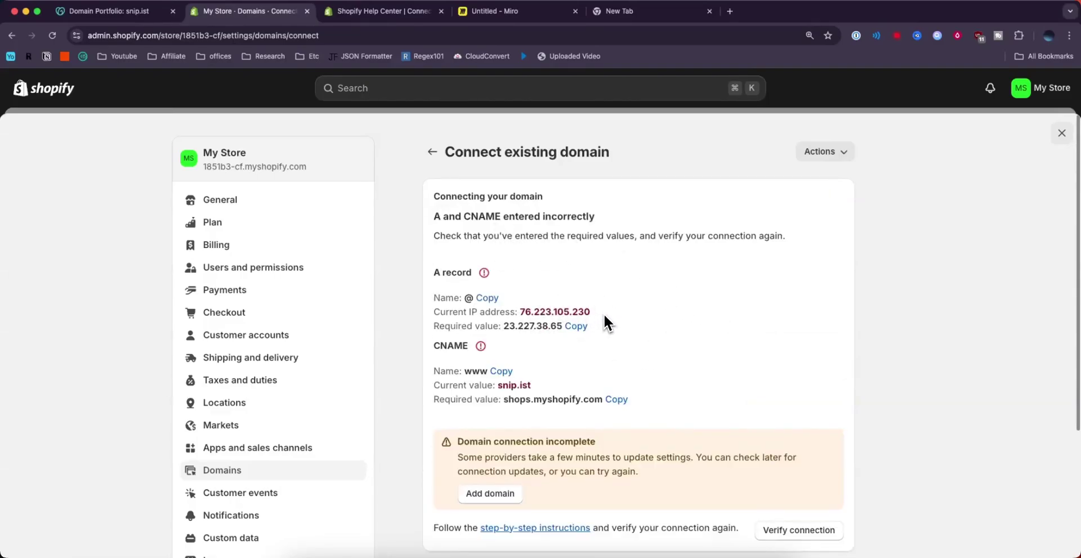
drag(591, 312, 521, 312)
drag(587, 312, 510, 307)
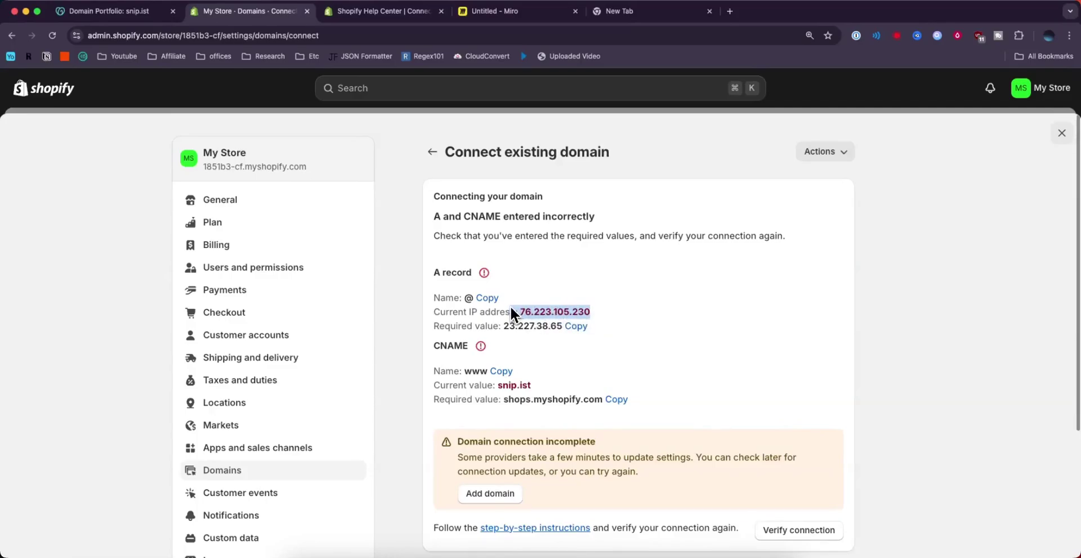
click(595, 322)
key(ctrl+shift+Tab)
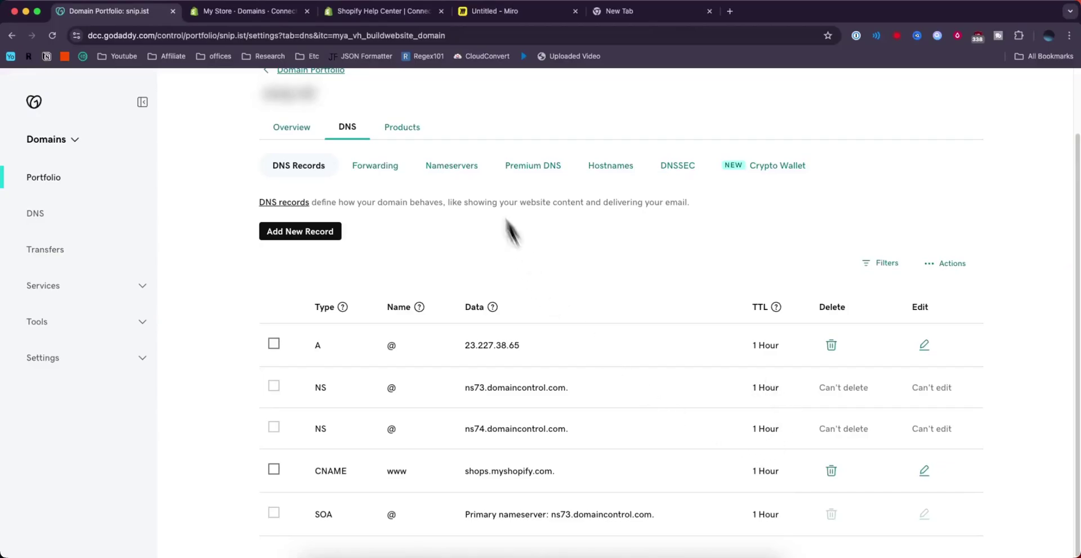
Step: Return from GoDaddy's DNS list to Shopify's Connect existing domain page
click(237, 11)
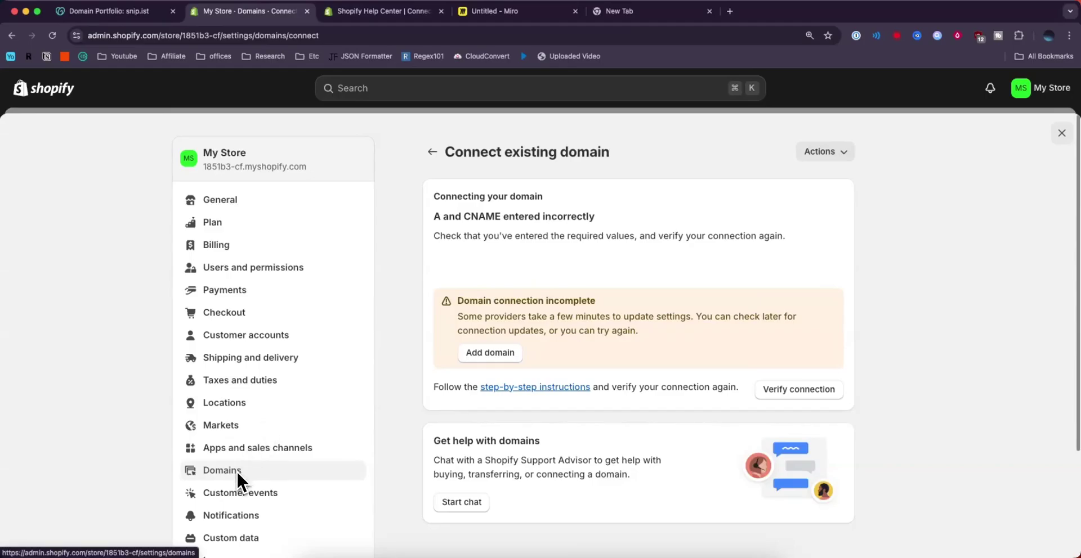
Step: Open Shopify's Domains settings and scroll down to the domain list
click(265, 474)
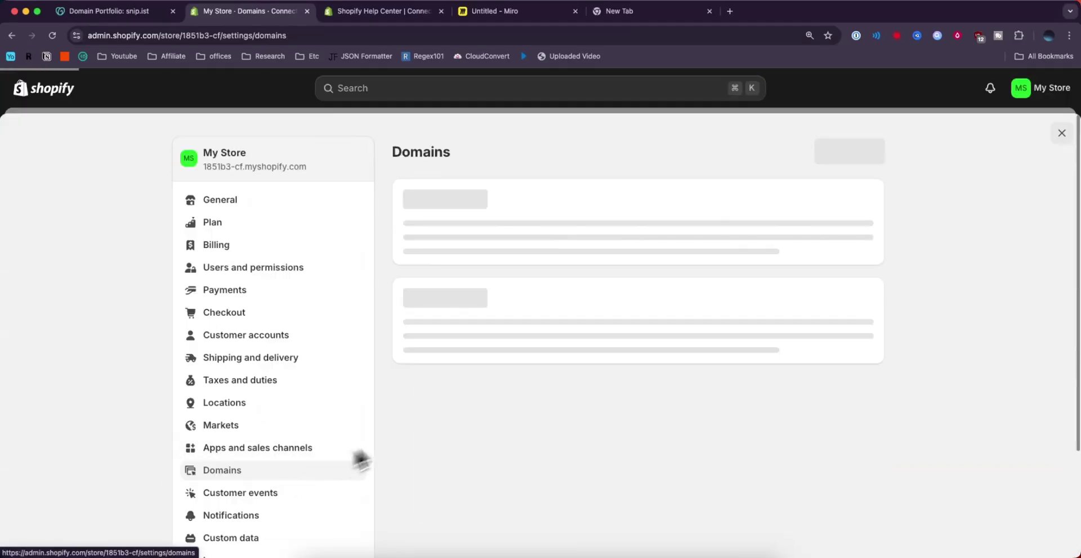
scroll(682, 394, down, 3)
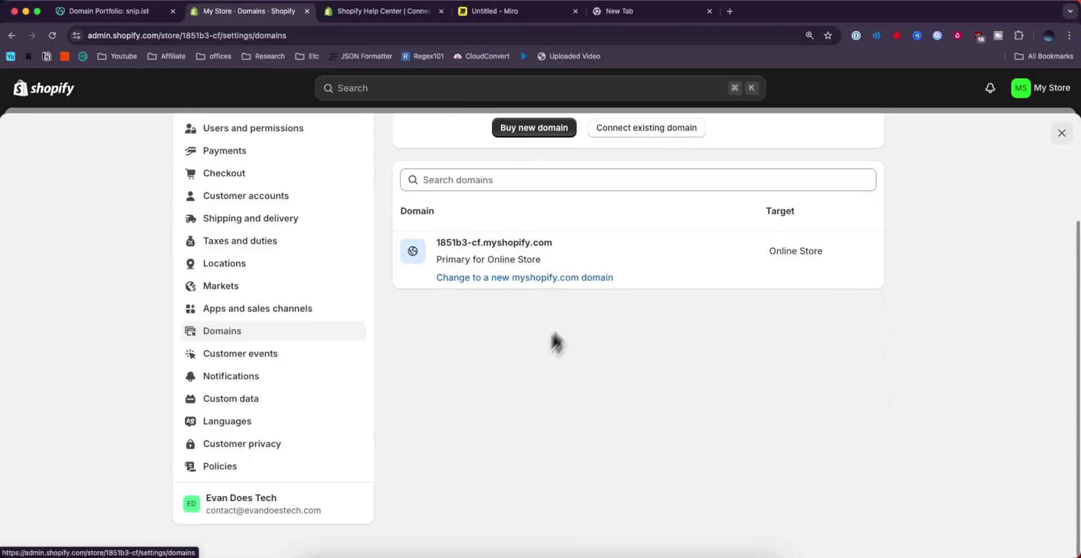